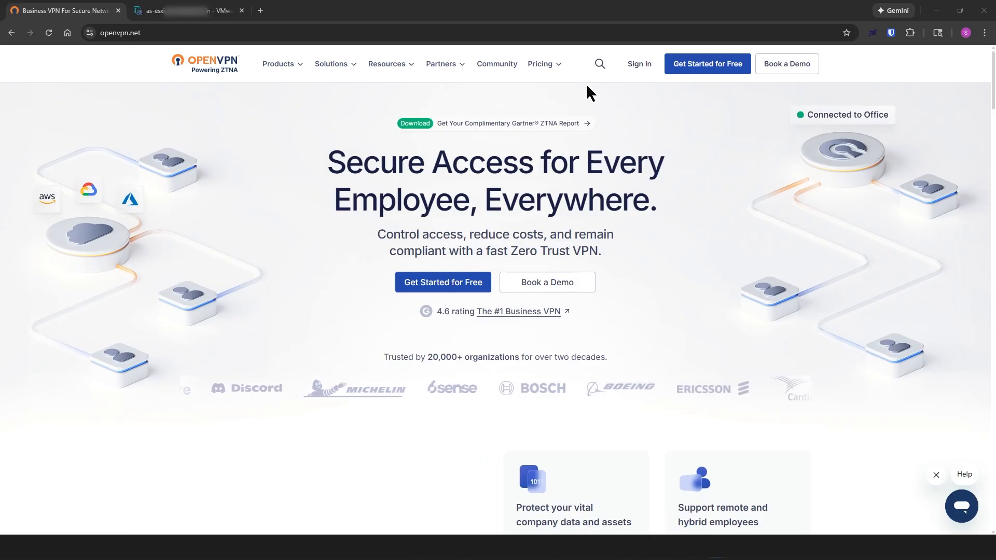
Step: Sign in to the OpenVPN Access Server account using the browser's saved email and password
click(643, 64)
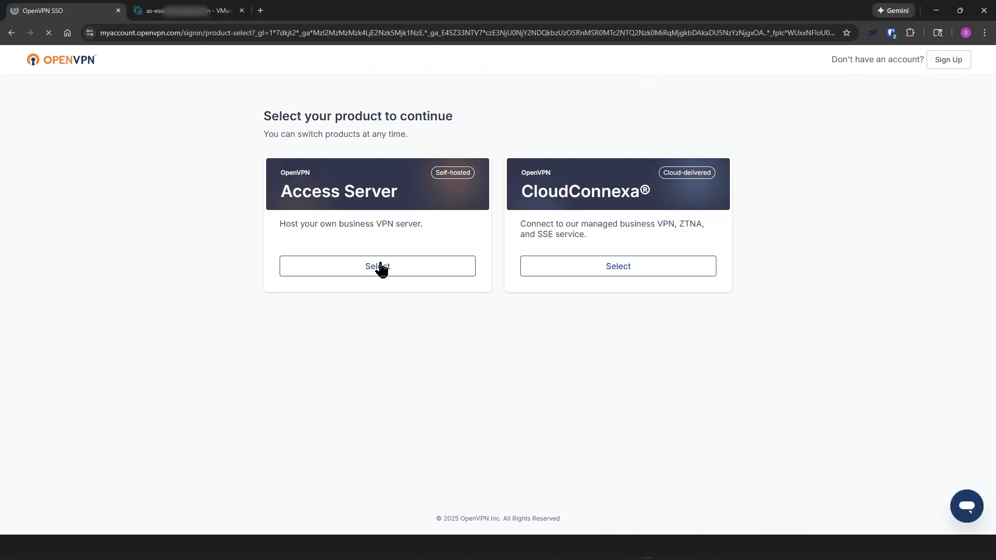
click(380, 267)
click(401, 195)
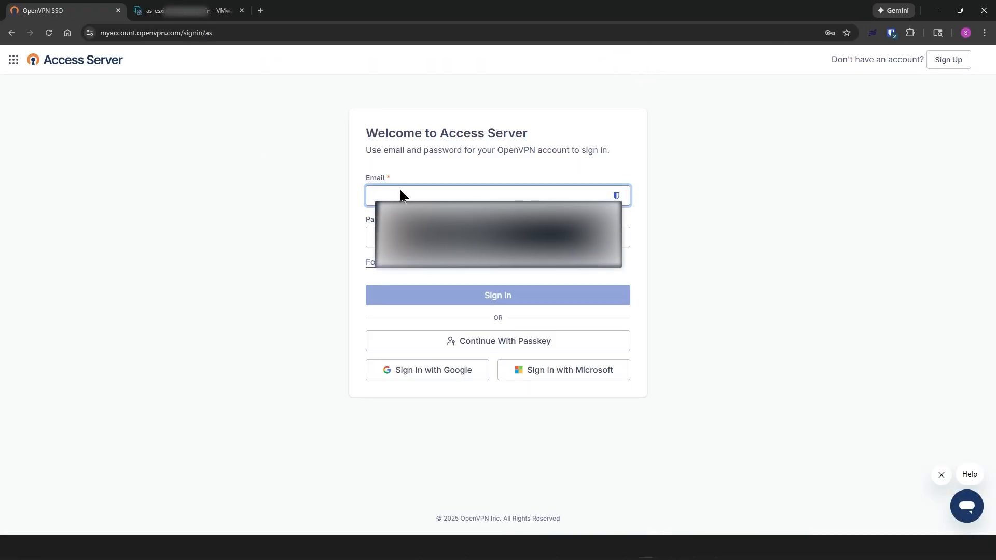
click(442, 226)
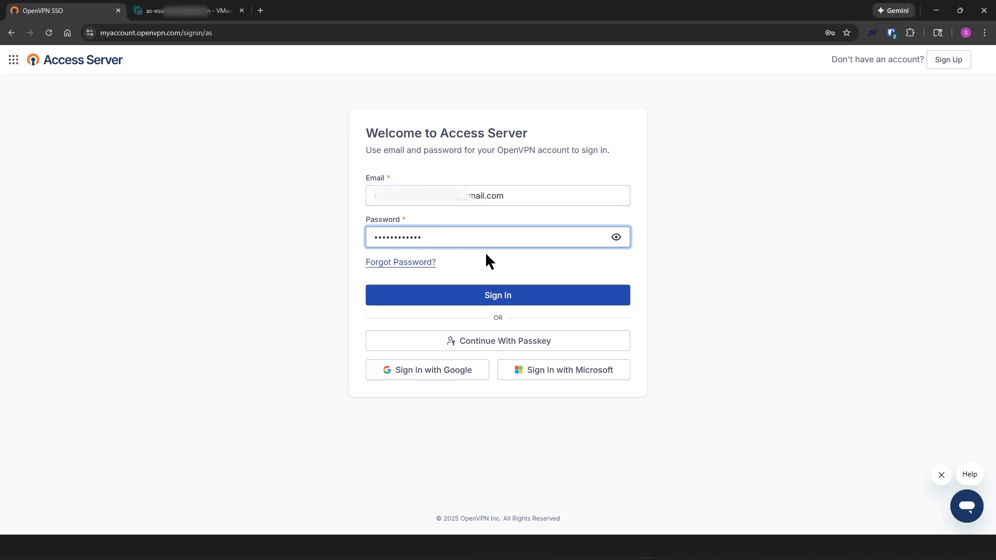
click(497, 296)
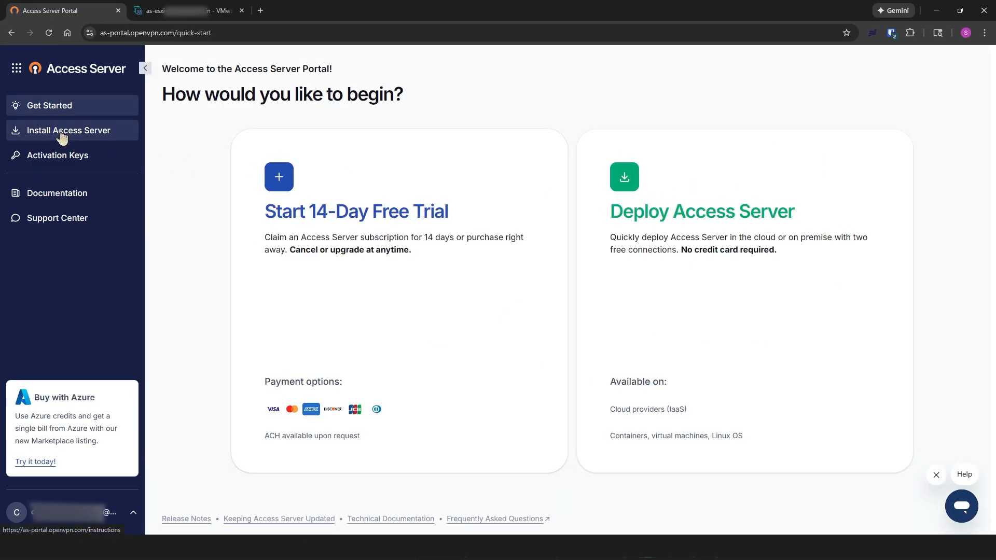
Step: Download OAS_3.0.2.ova (2.9 GB) from the VMware ESXi deployment instructions and confirm it finished
click(683, 219)
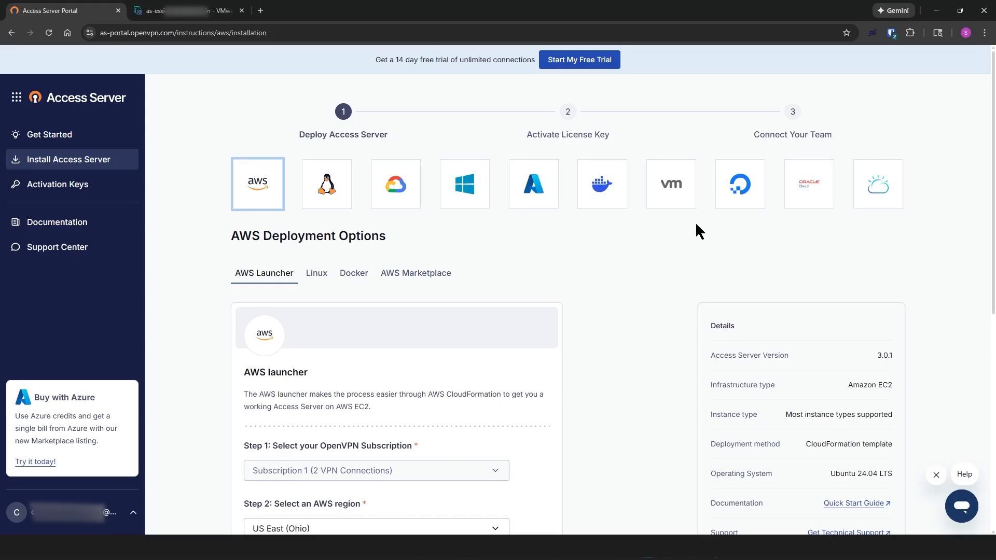
click(670, 186)
scroll(487, 227, down, 3)
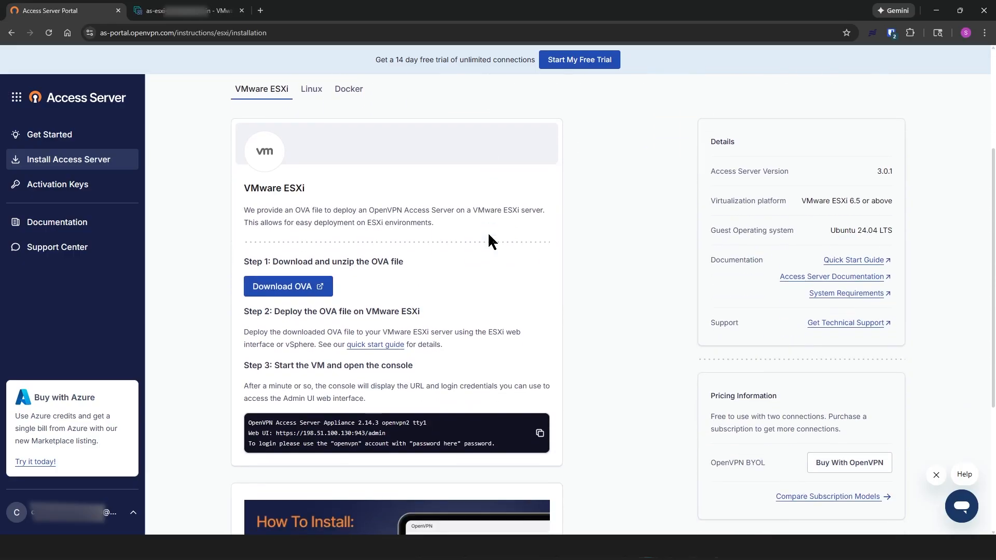
scroll(489, 241, down, 1)
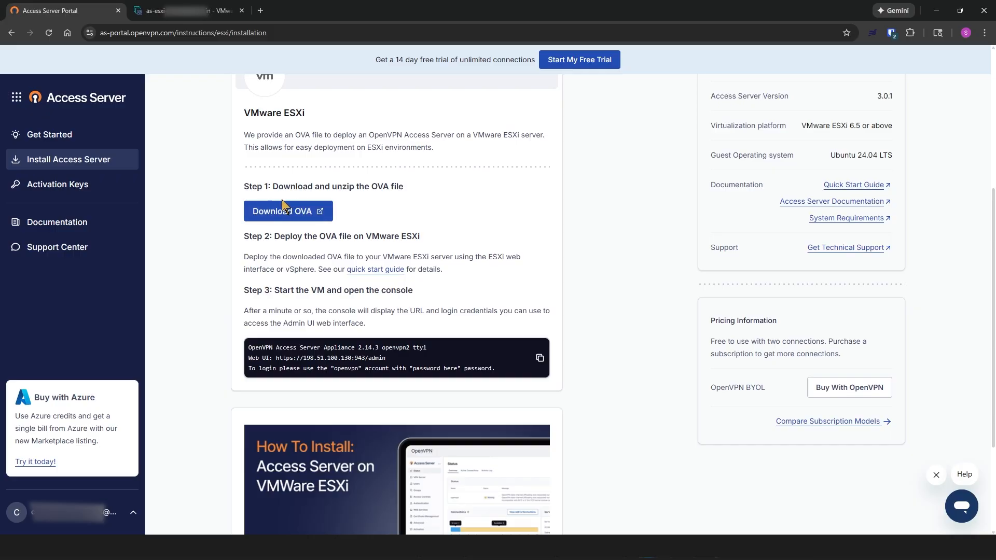
click(290, 218)
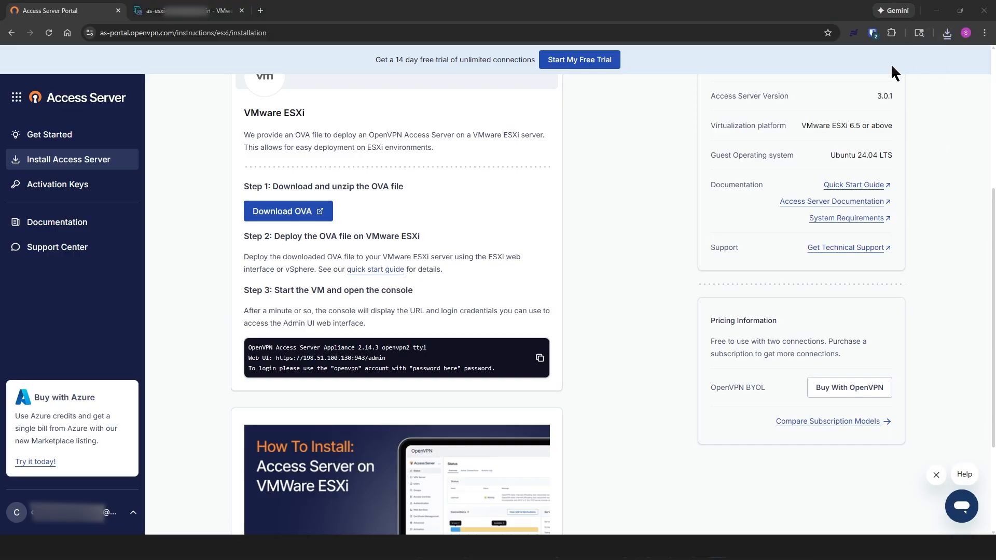
click(942, 33)
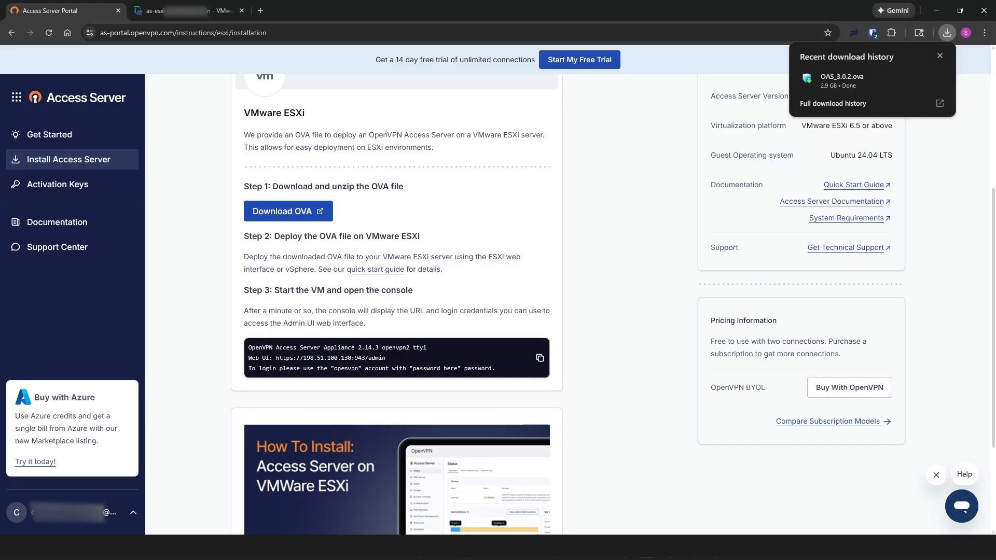
click(415, 165)
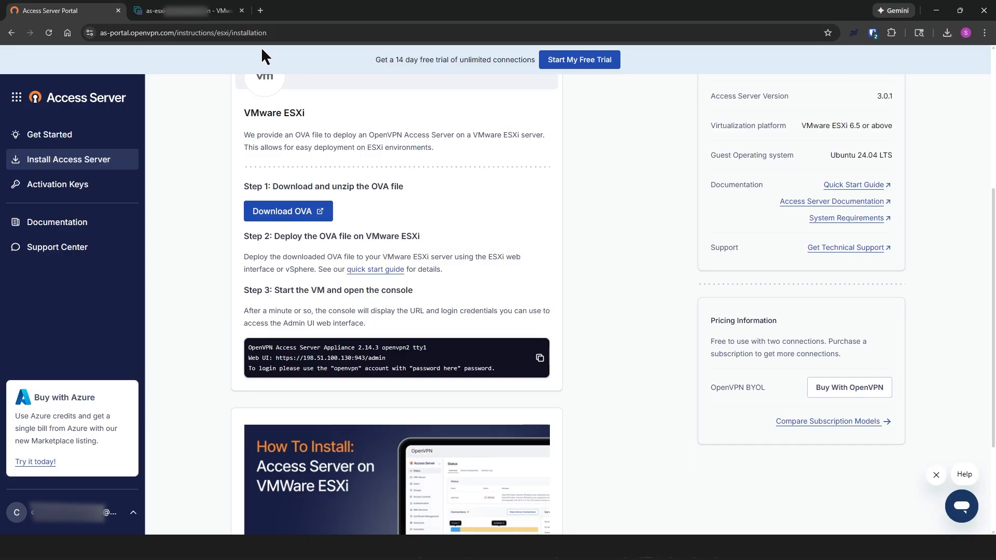
Step: Start a Deploy-from-OVF/OVA VM named ESXiAS3.0 and add OAS_3.0.2.ova as its package
click(189, 11)
click(87, 102)
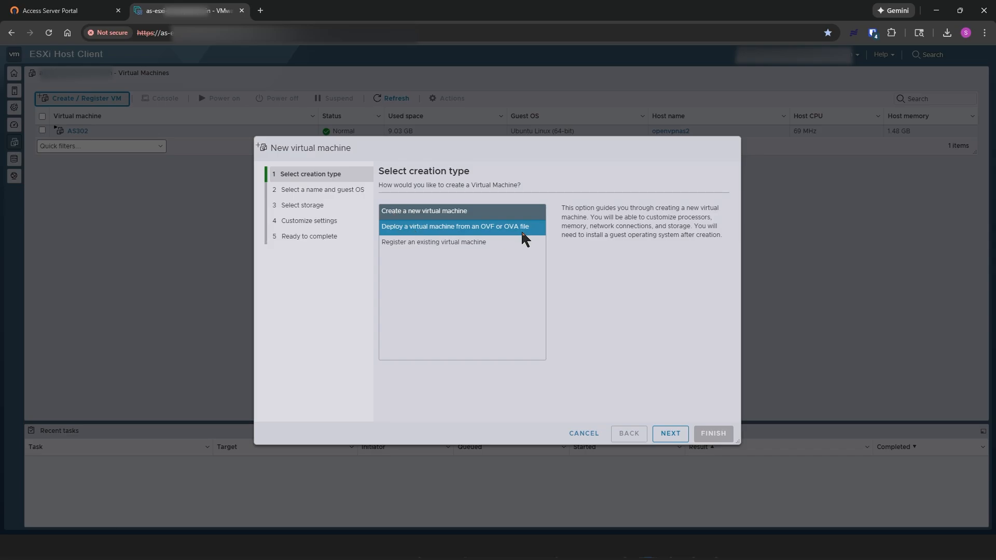
click(465, 234)
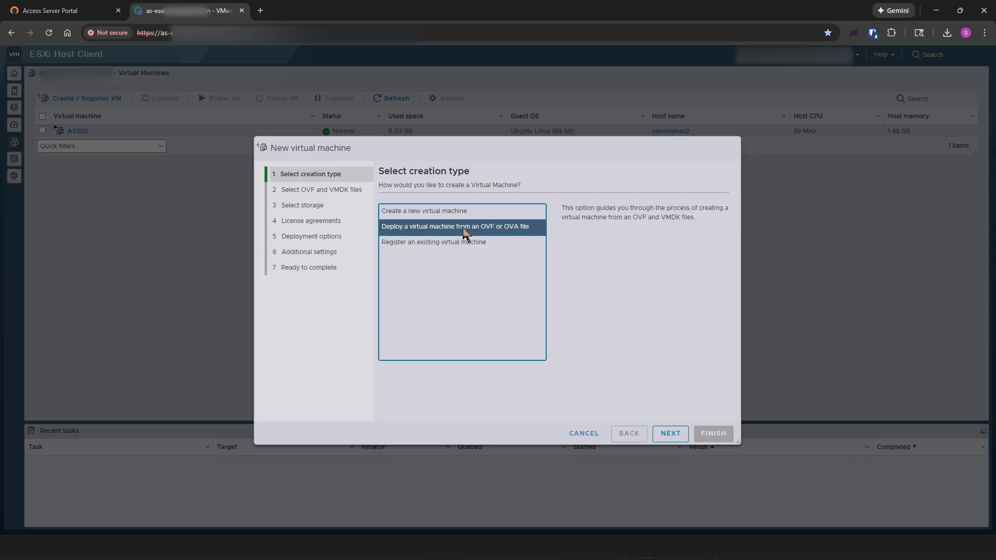
click(672, 435)
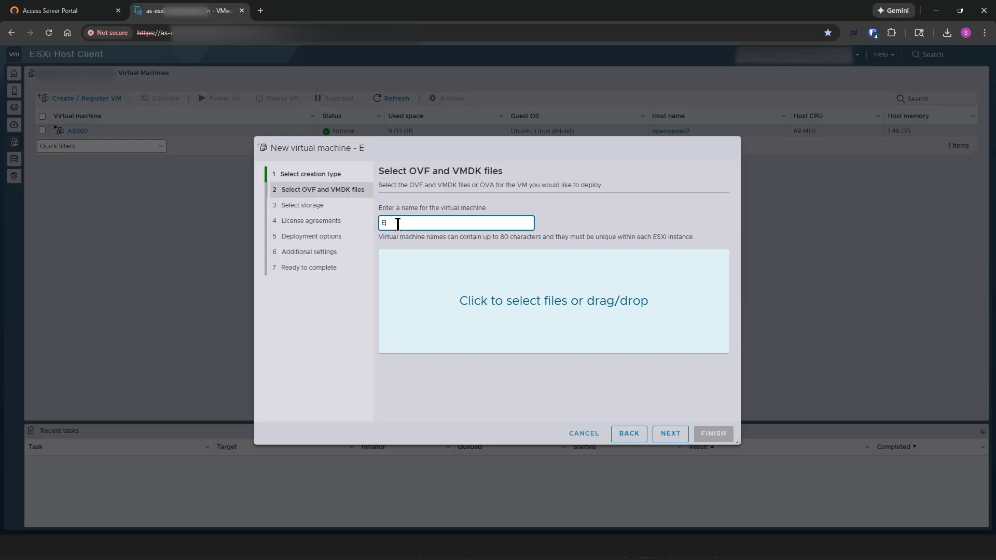
text(SXiAS3.0)
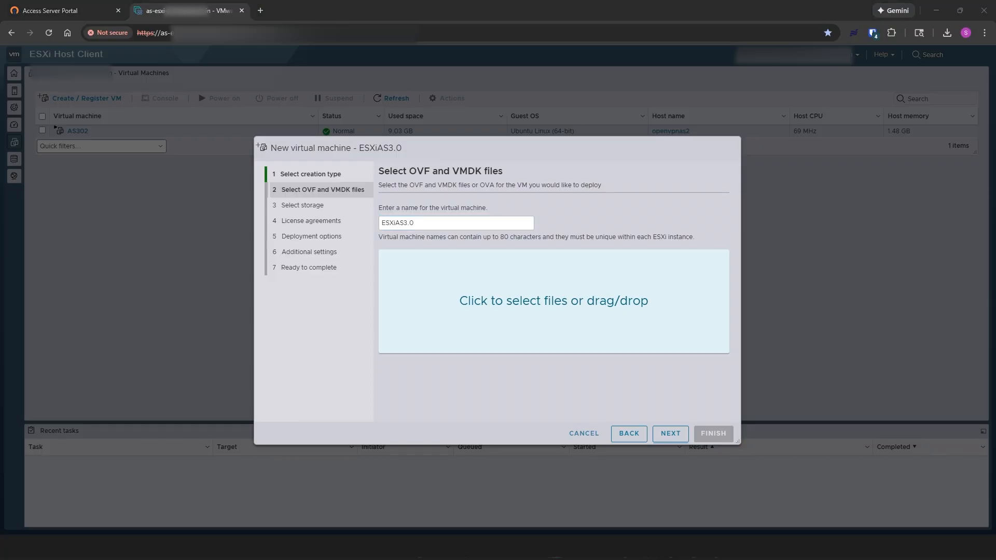
drag(995, 243, 402, 293)
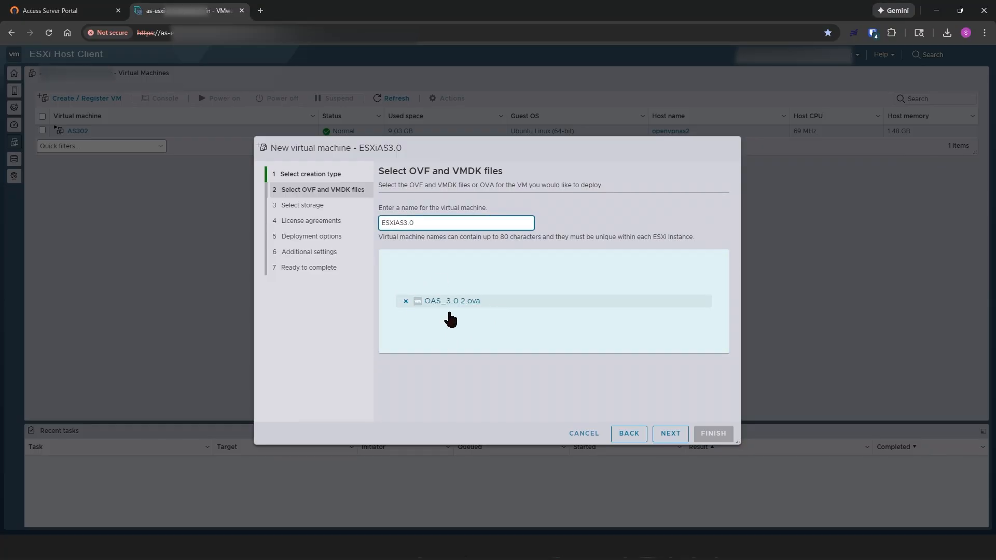
Step: Accept datastore1 and the default thin-provisioned deployment options to reach Ready to complete
click(671, 437)
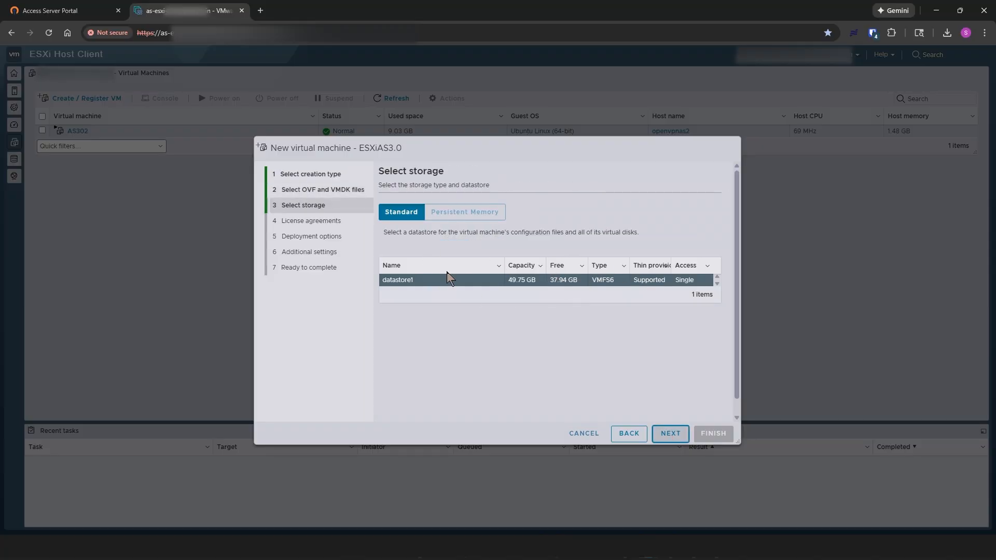
click(671, 434)
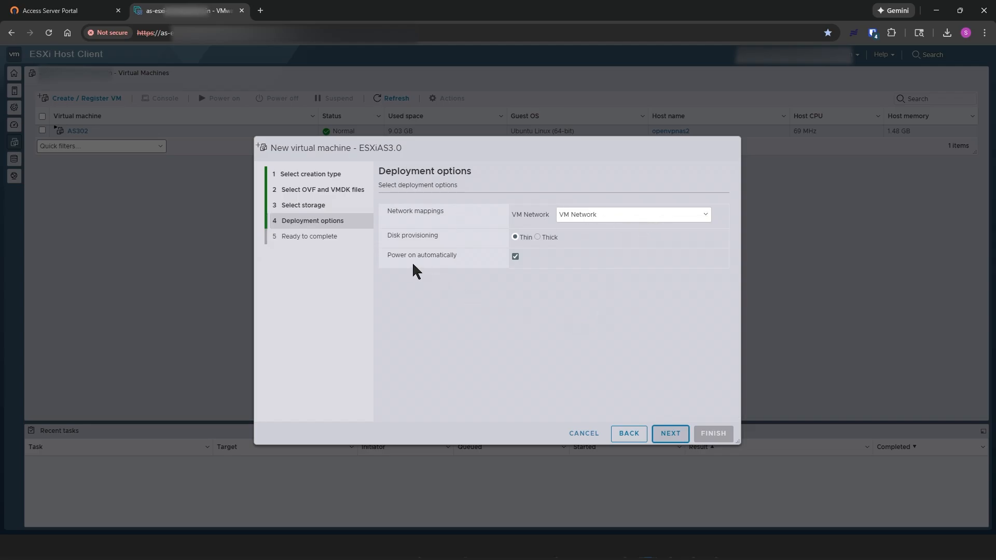
click(671, 435)
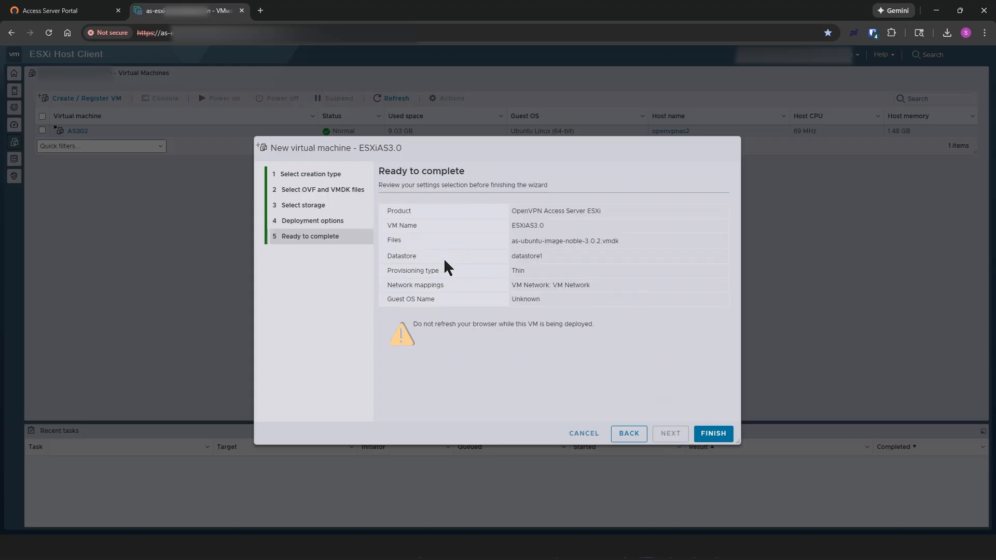
Step: Deploy ESXiAS3.0 and open its console in a separate maximized window
click(714, 434)
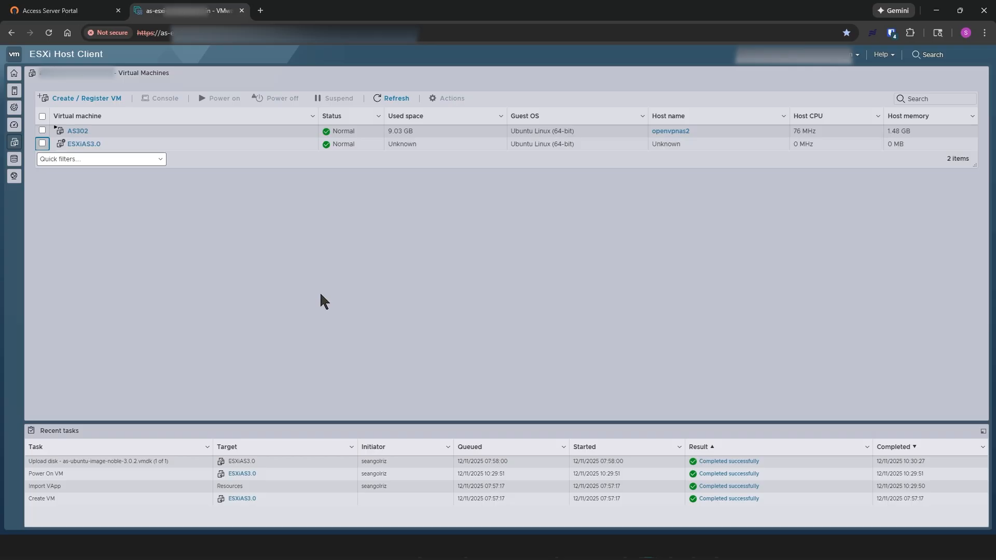
click(43, 145)
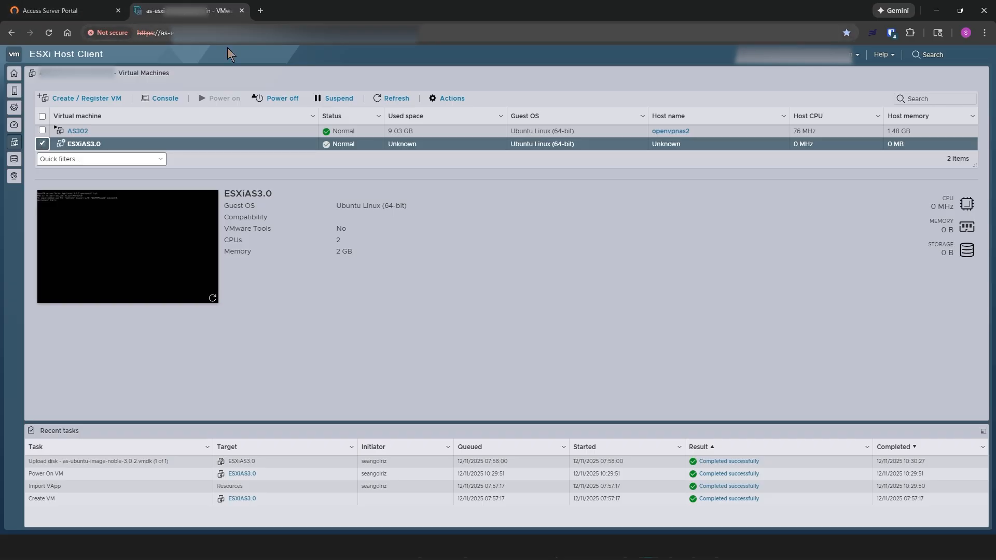
click(161, 98)
click(165, 129)
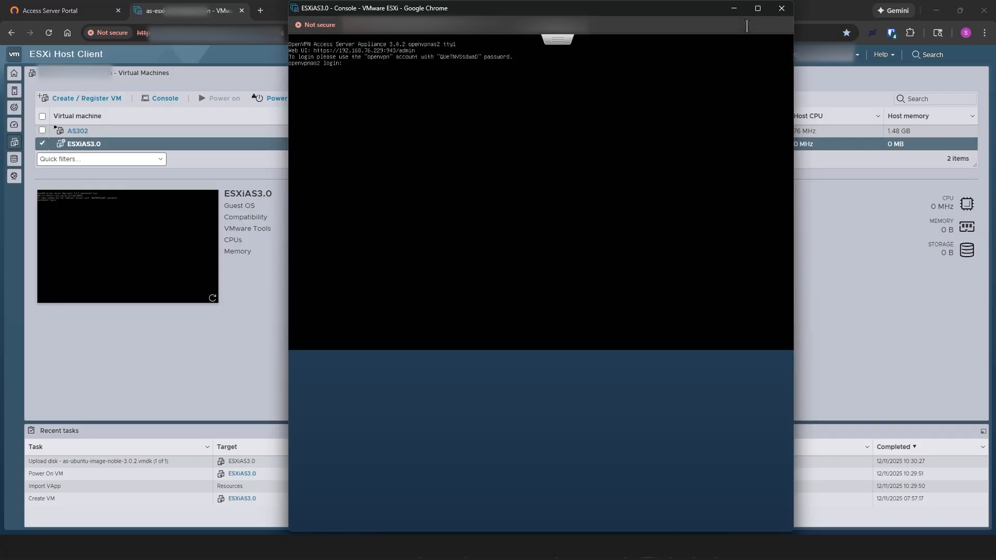
click(760, 10)
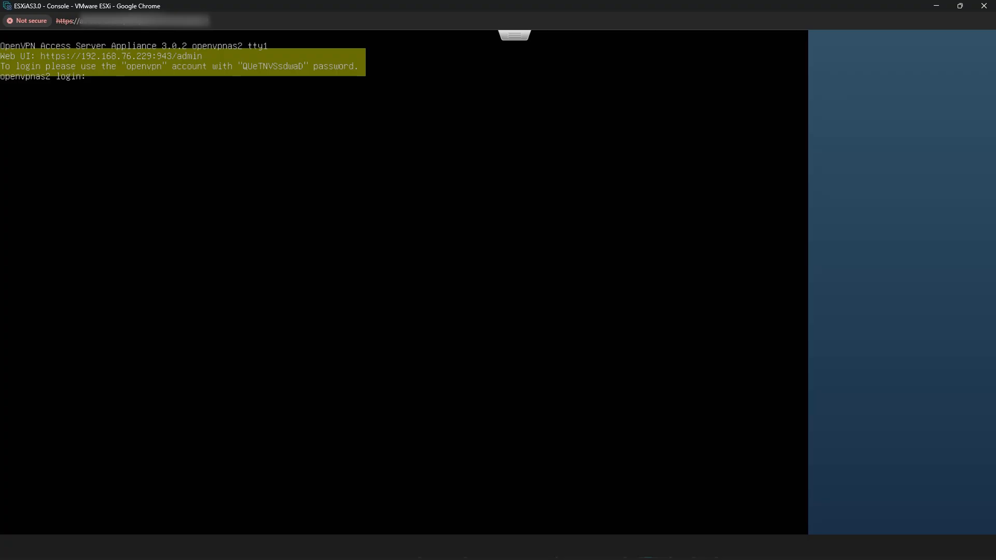
key(ctrl+n)
drag(512, 74, 643, 39)
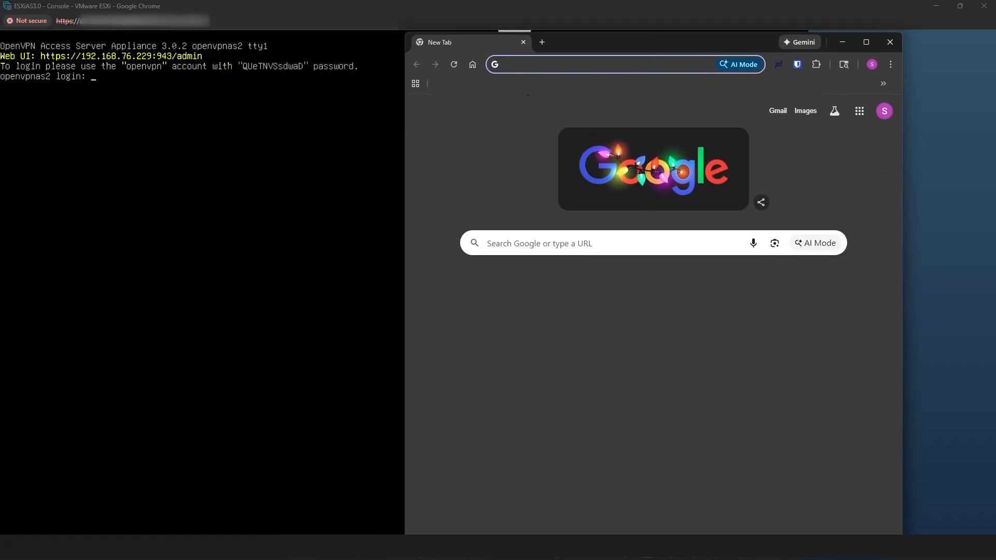
click(518, 61)
text(https:/)
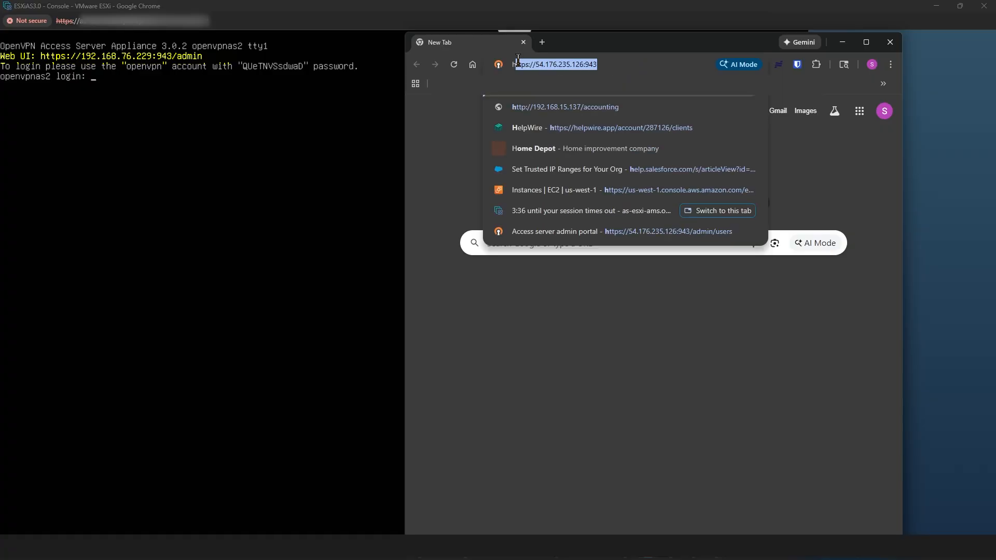
text(/)
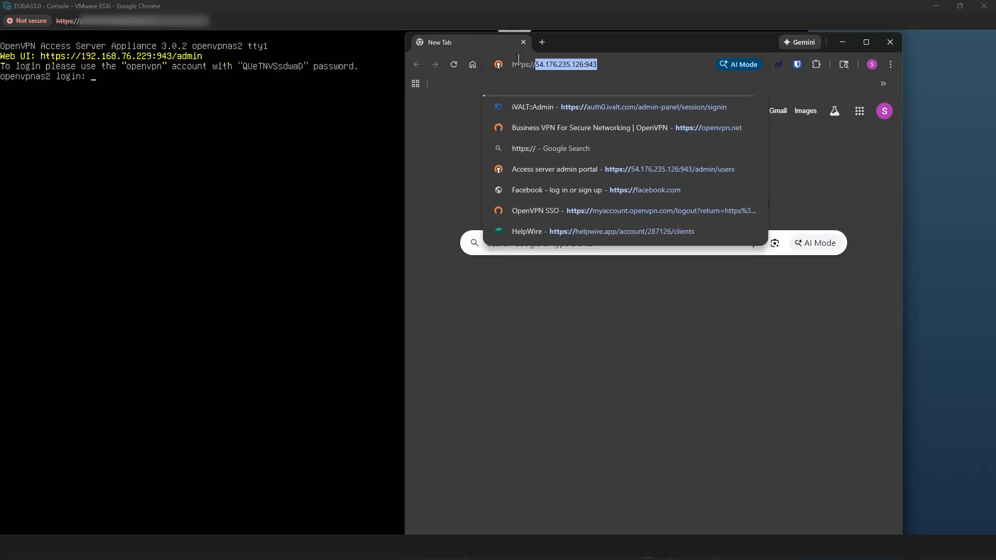
text(192.)
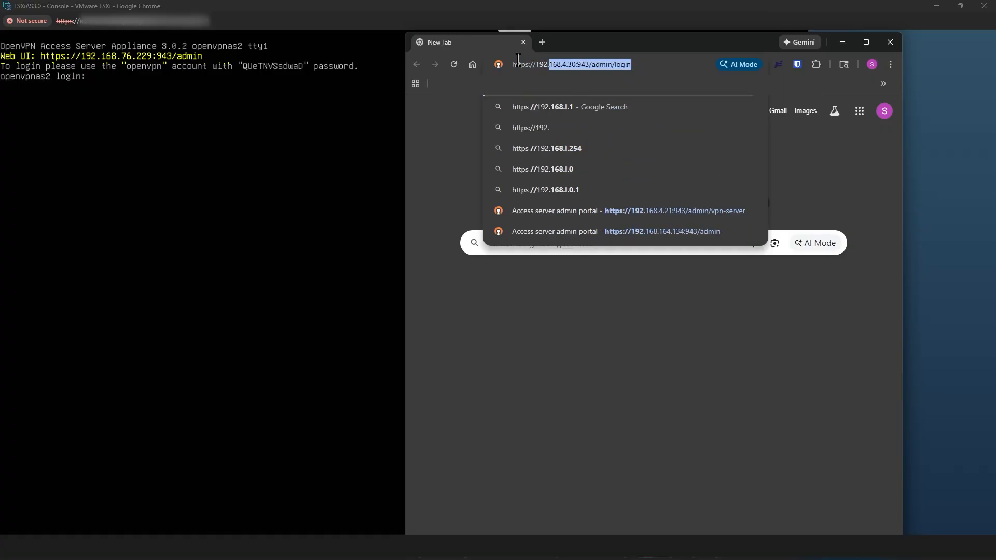
text(168.76.)
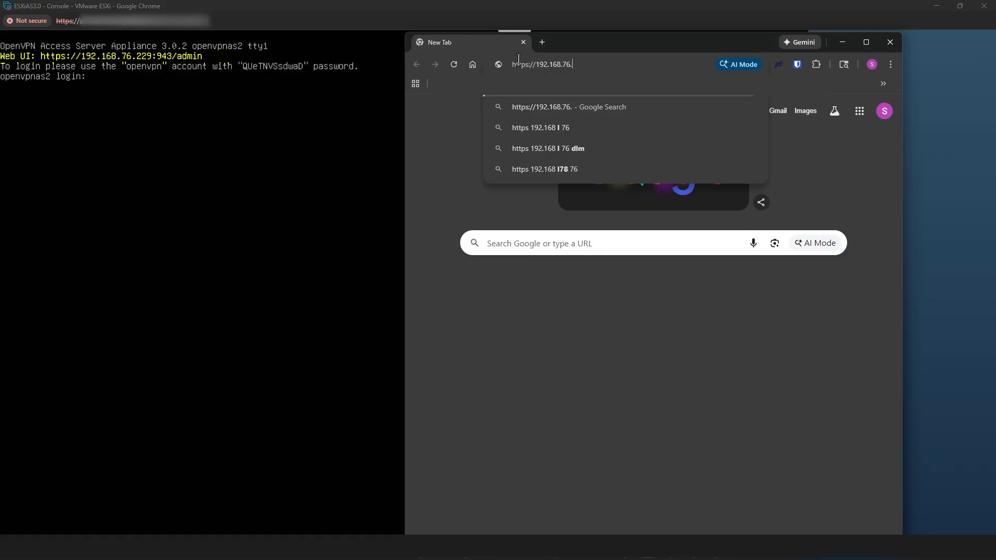
text(229:943/a)
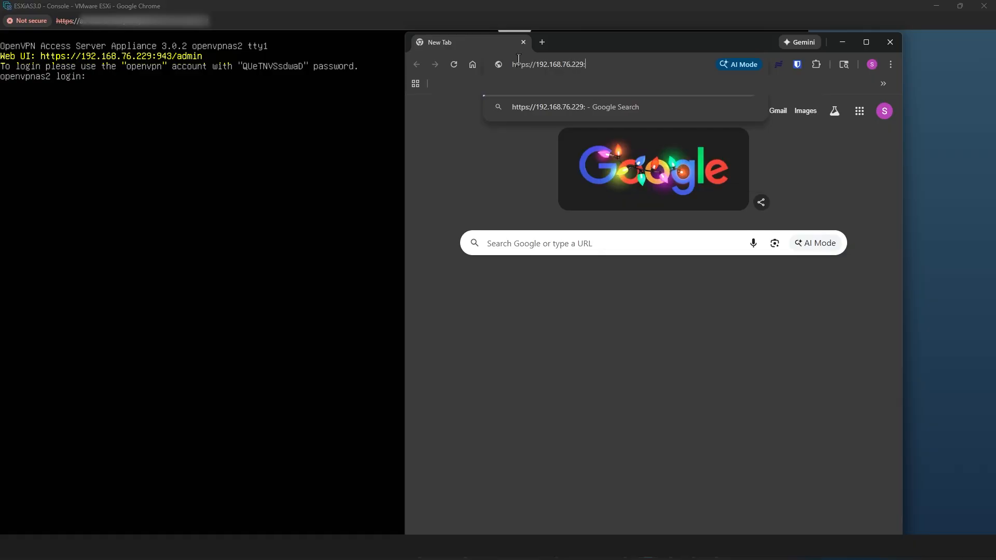
text(dmin)
Step: Log in to the Admin Web UI as openvpn with the console-shown password, then maximize the browser
key(Return)
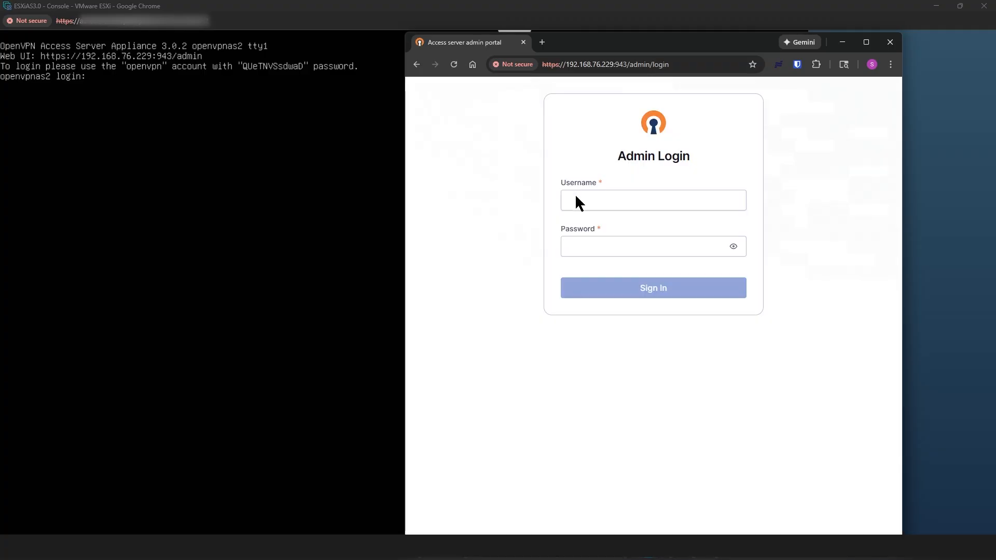
click(573, 198)
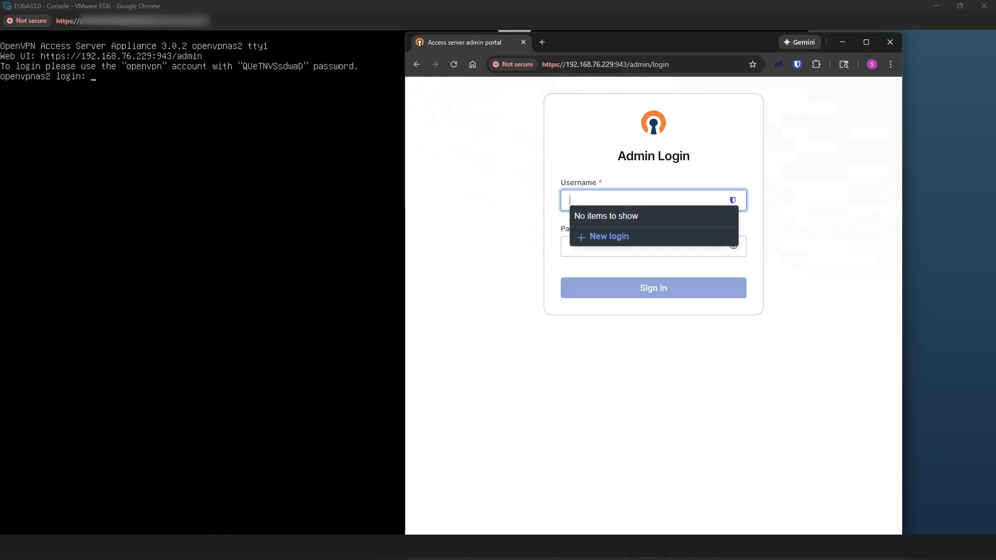
click(578, 198)
text(openv)
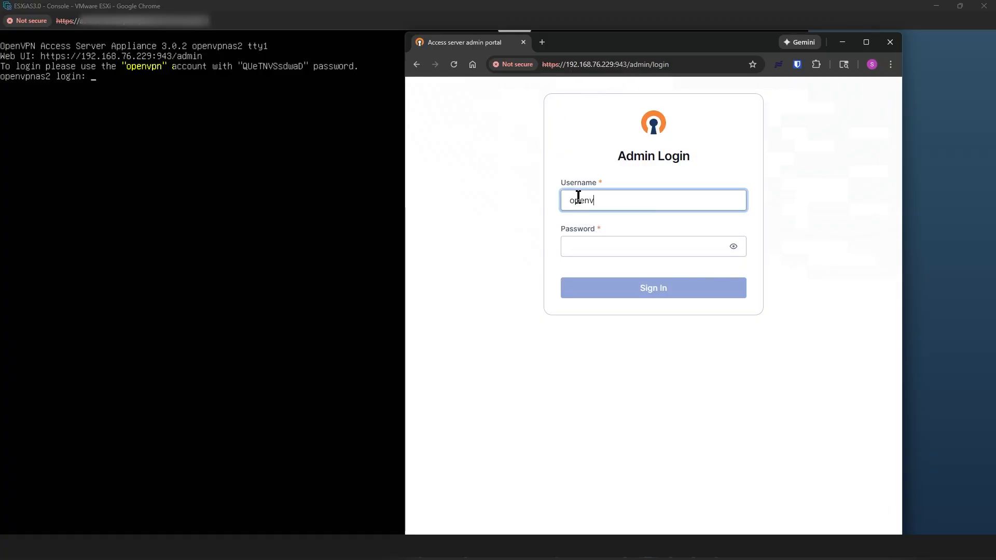
text(pn)
click(585, 247)
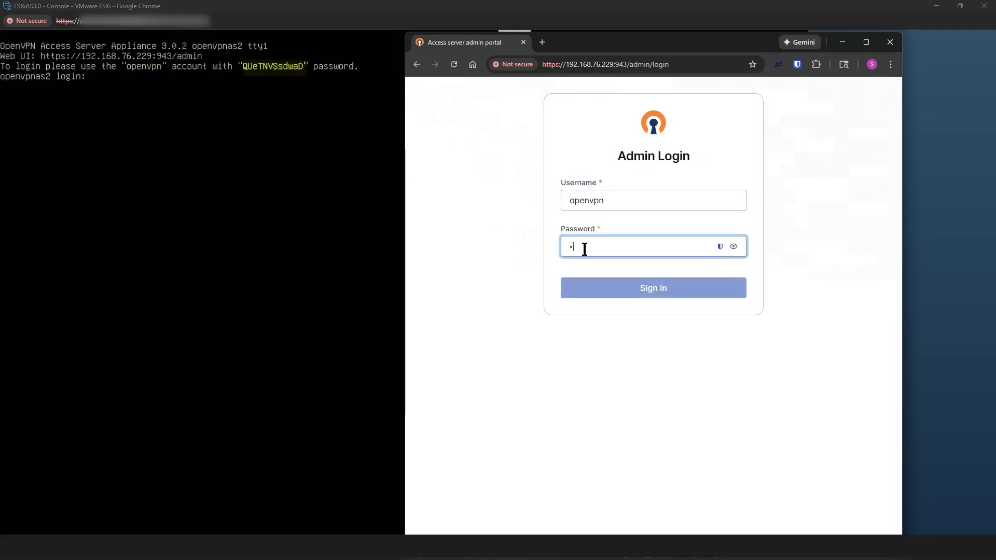
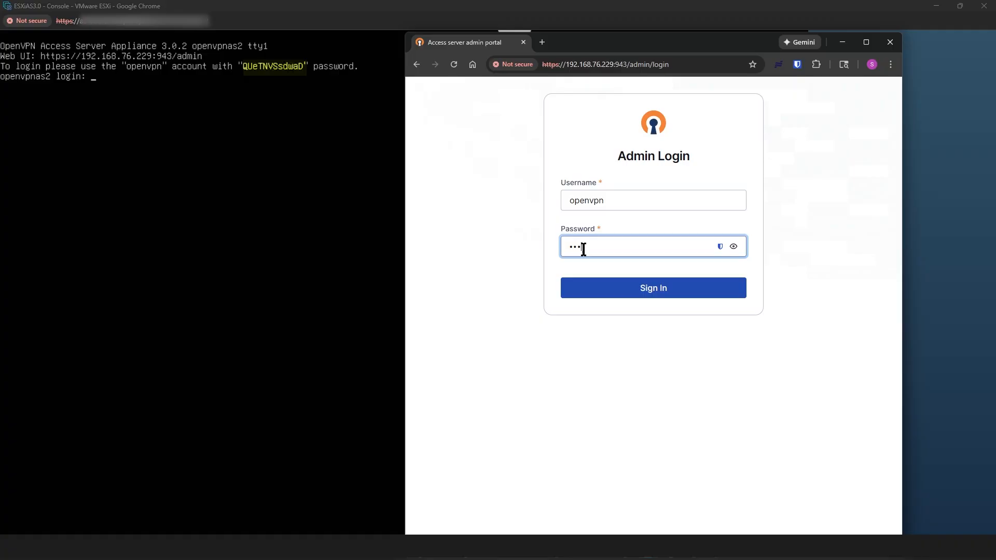
click(667, 289)
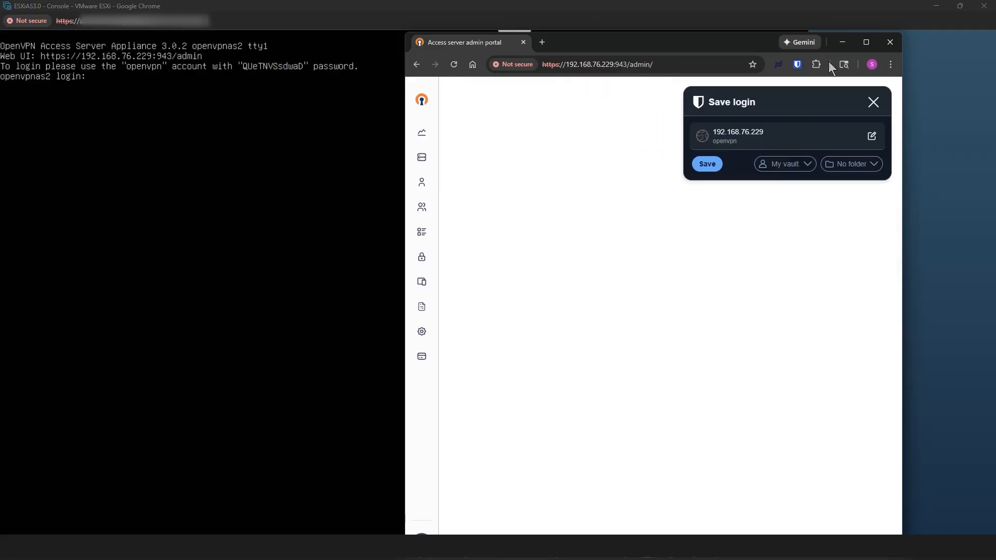
click(866, 42)
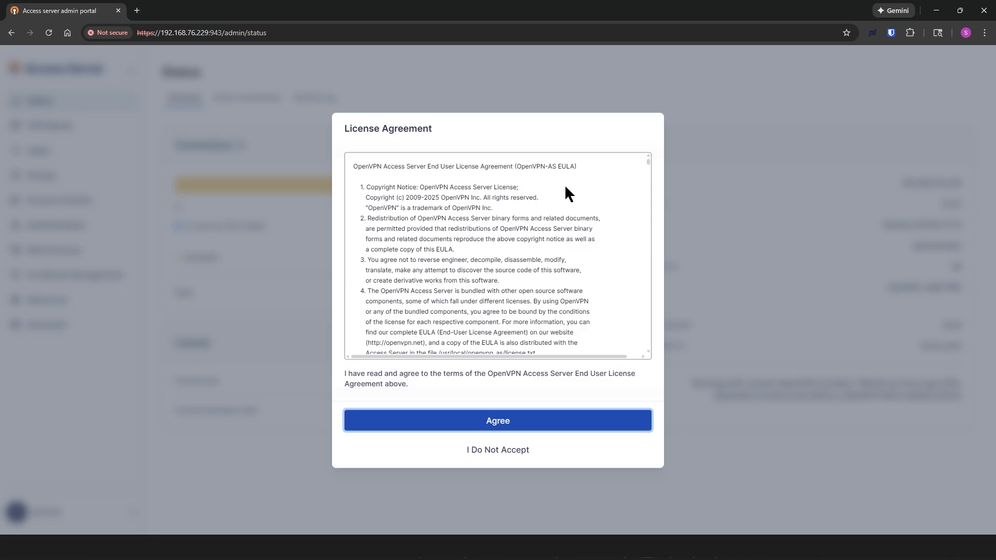
Step: Scroll through the End User License Agreement and agree to it
drag(649, 161, 647, 350)
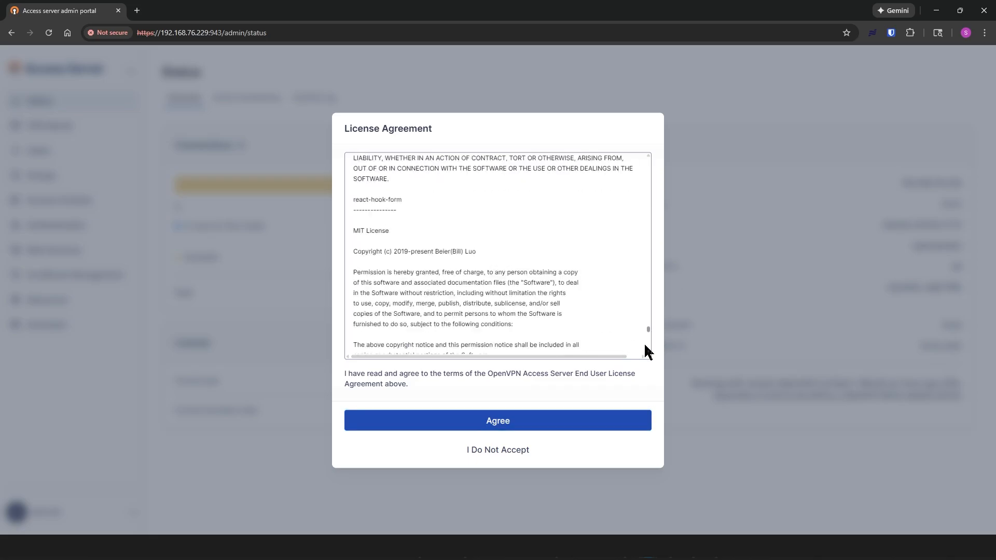
click(500, 423)
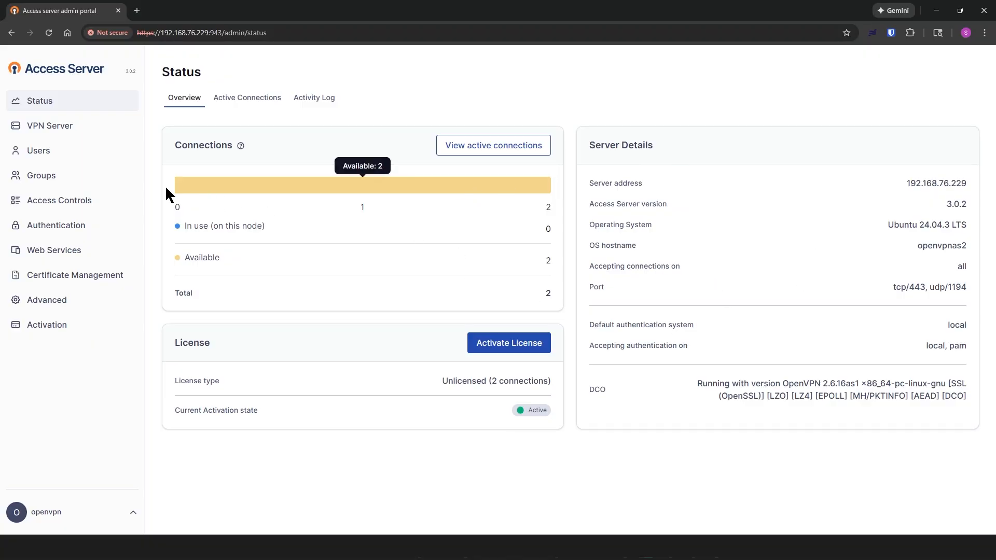
Step: Set a new password for the openvpn admin user under Users, save, and restart Access Server
click(45, 157)
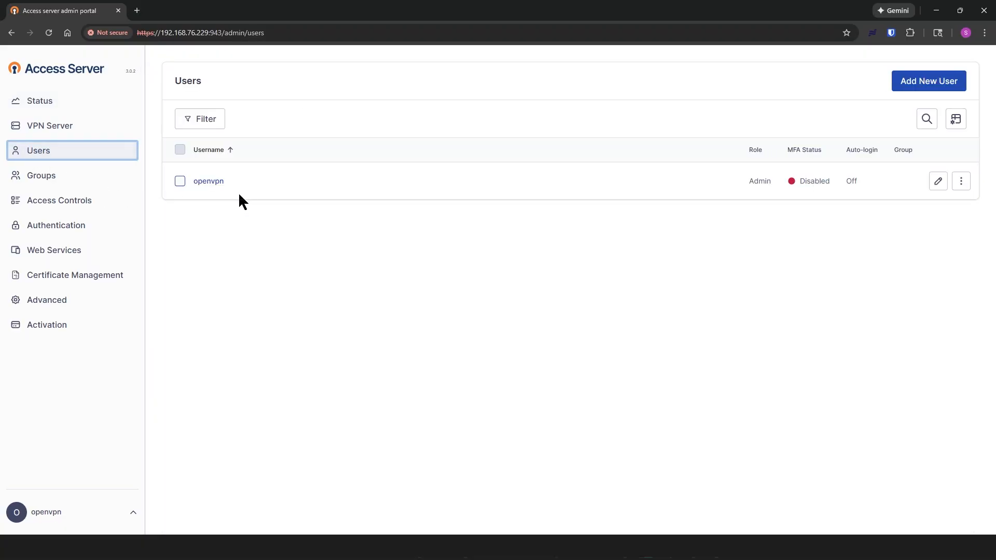
click(938, 181)
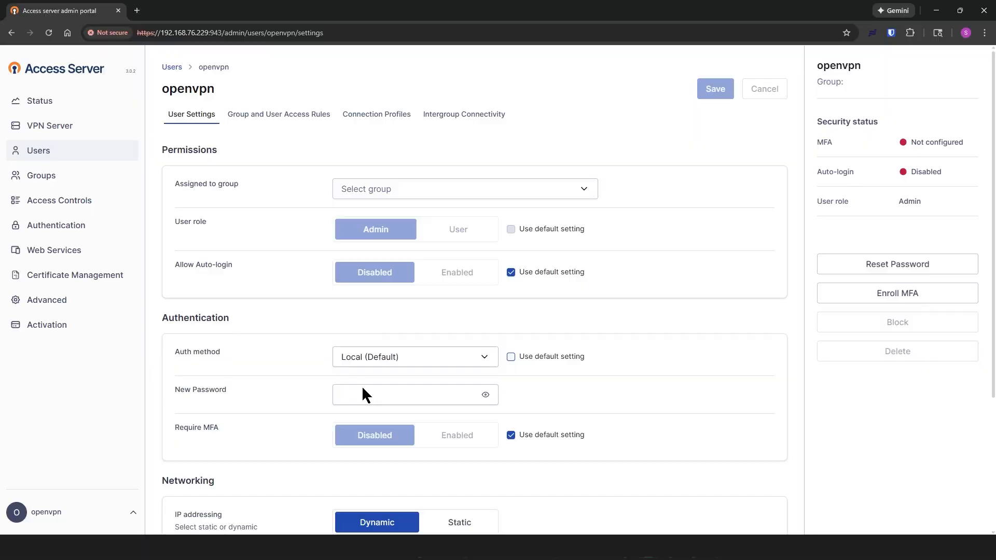
click(359, 398)
text(•••)
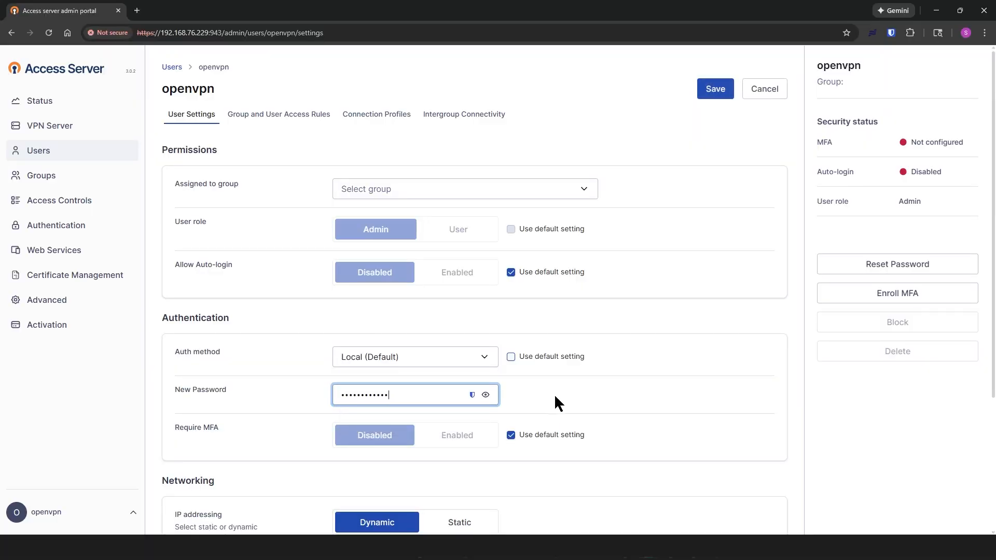
click(715, 89)
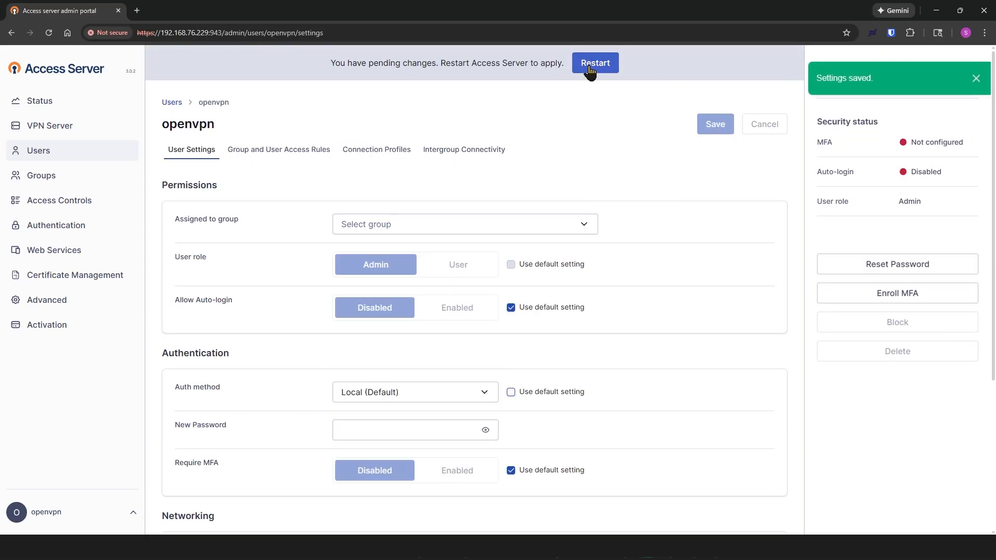
click(590, 71)
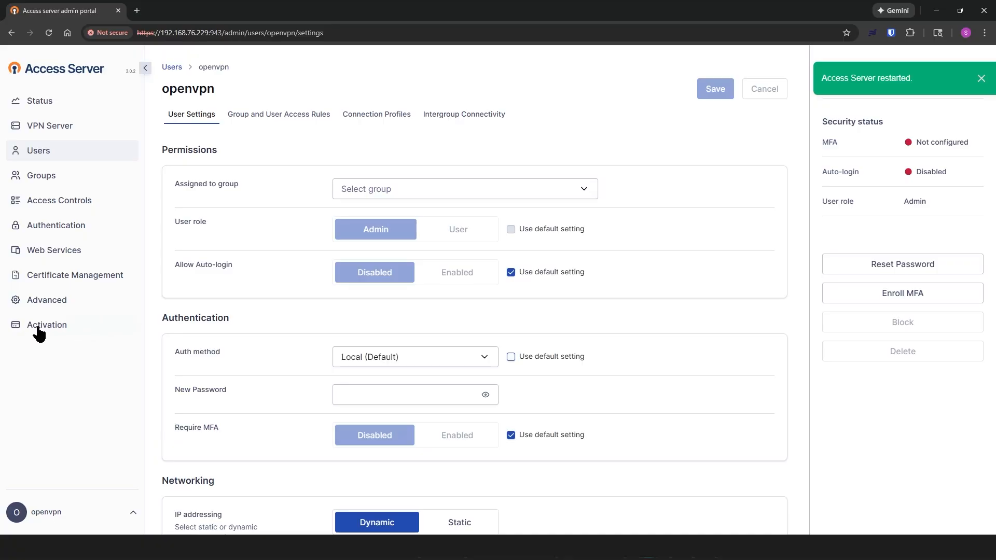
Step: Go from the Activation page to the Access Server Portal's Activation Keys list
click(48, 328)
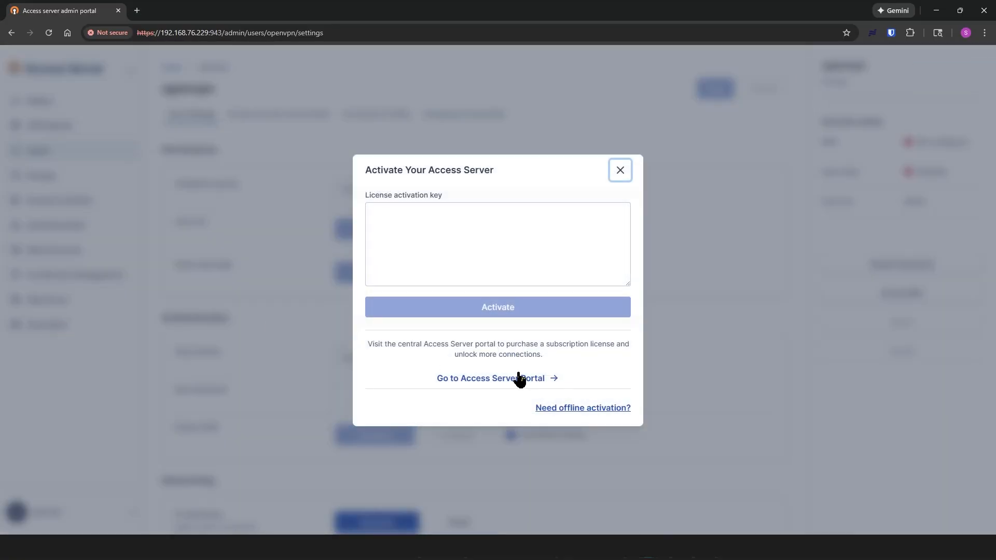
click(485, 381)
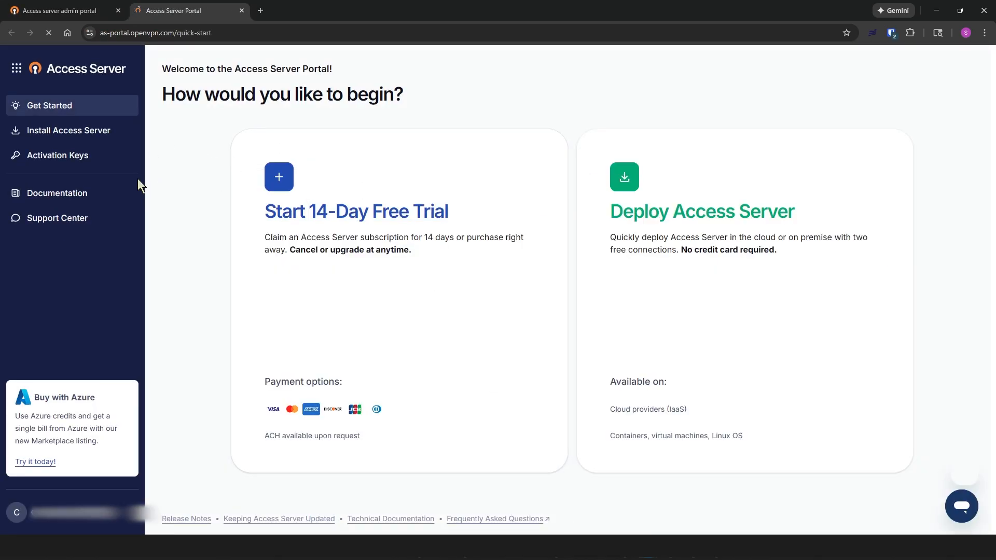
click(58, 157)
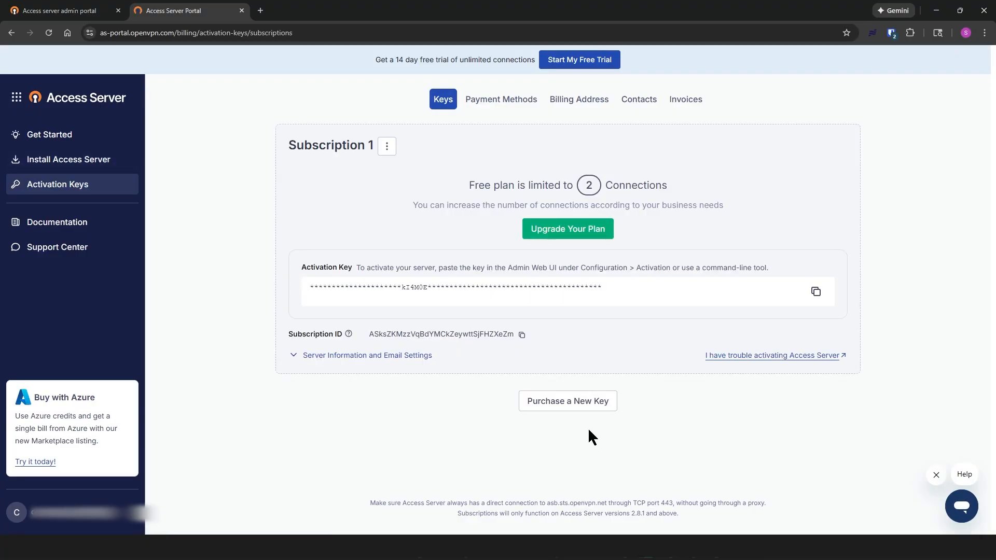
Step: Review upgrade pricing for 10–11 connections, monthly and yearly, then return to Activation Keys
click(565, 236)
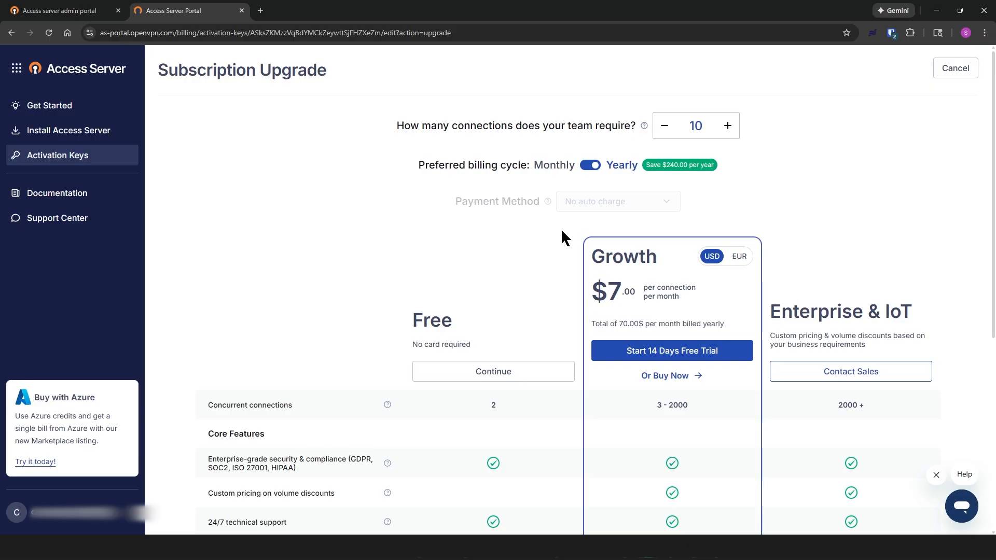
click(723, 126)
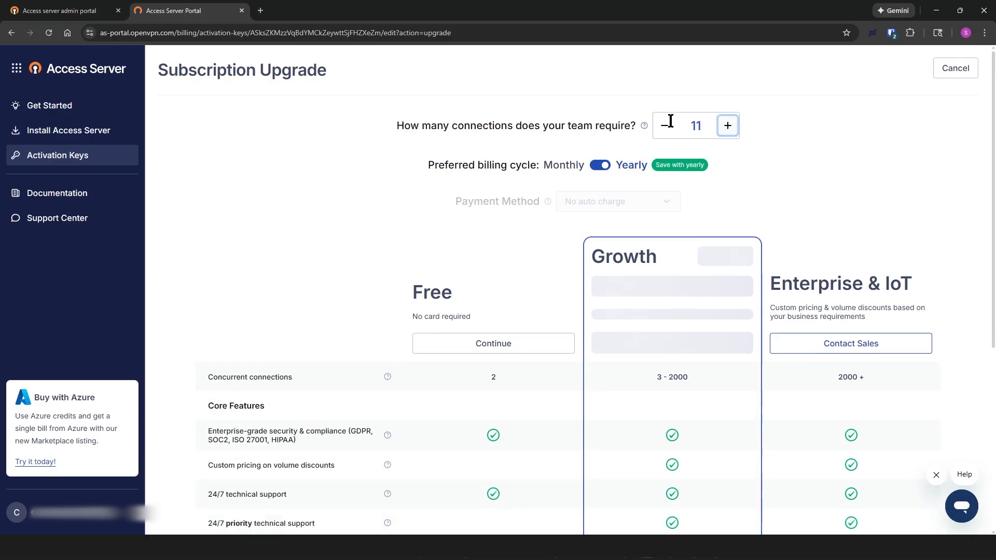
click(665, 126)
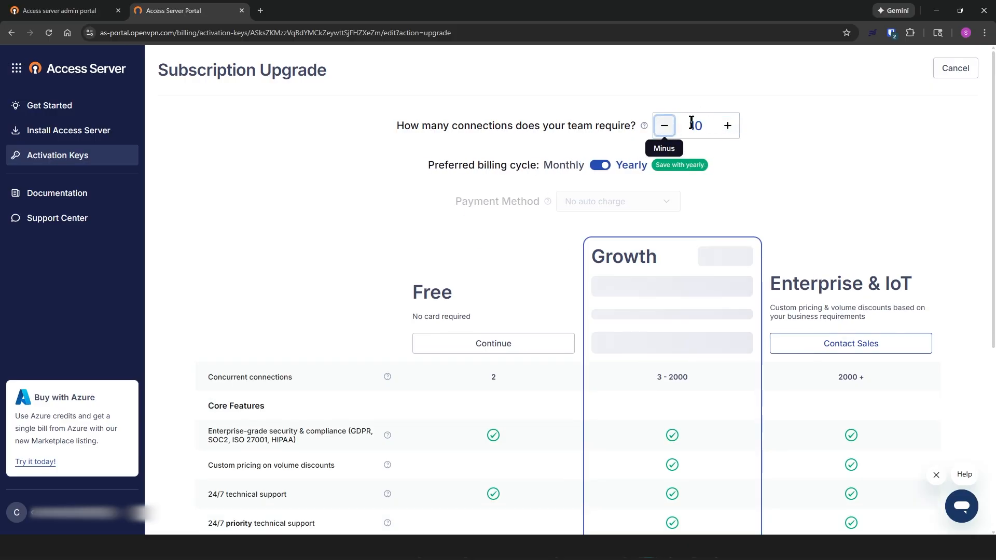
click(586, 166)
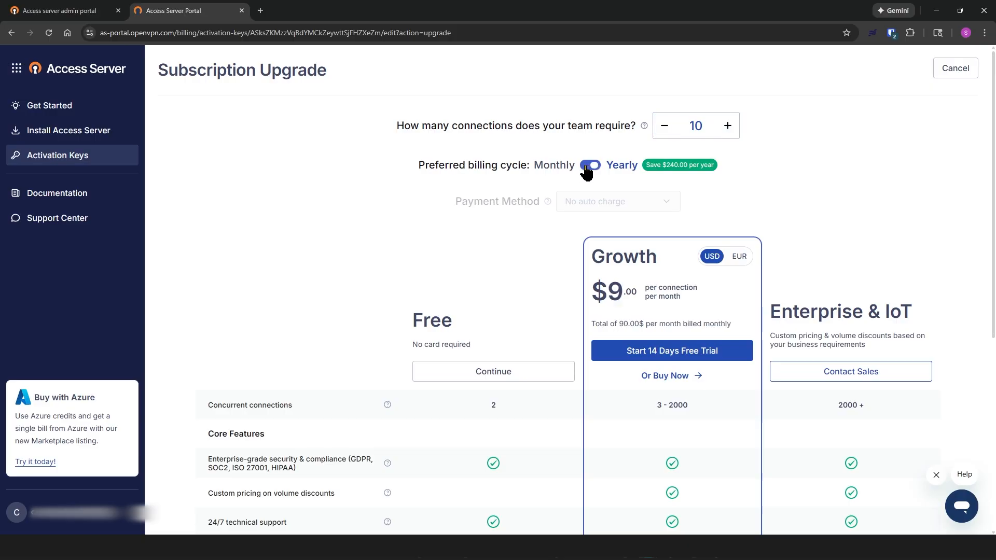
click(591, 165)
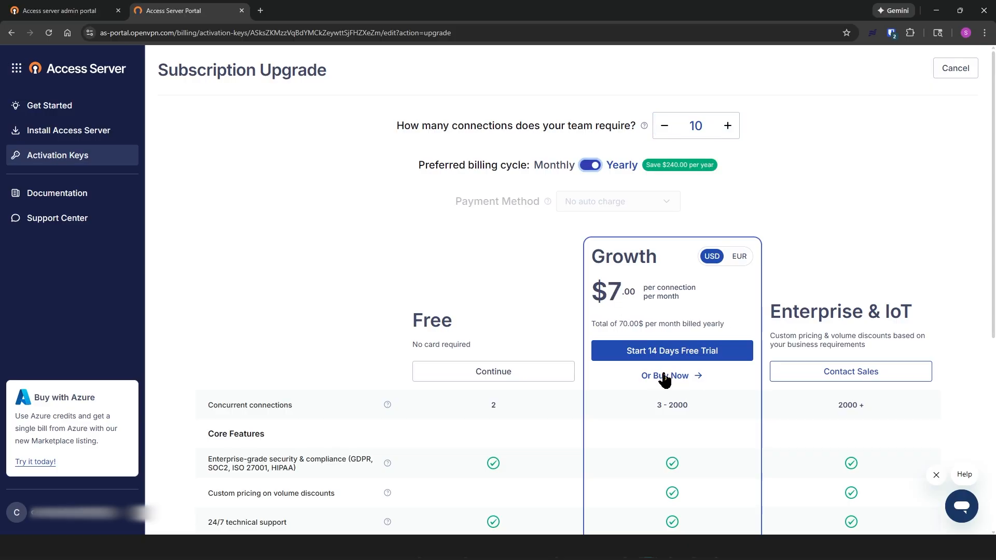
click(47, 156)
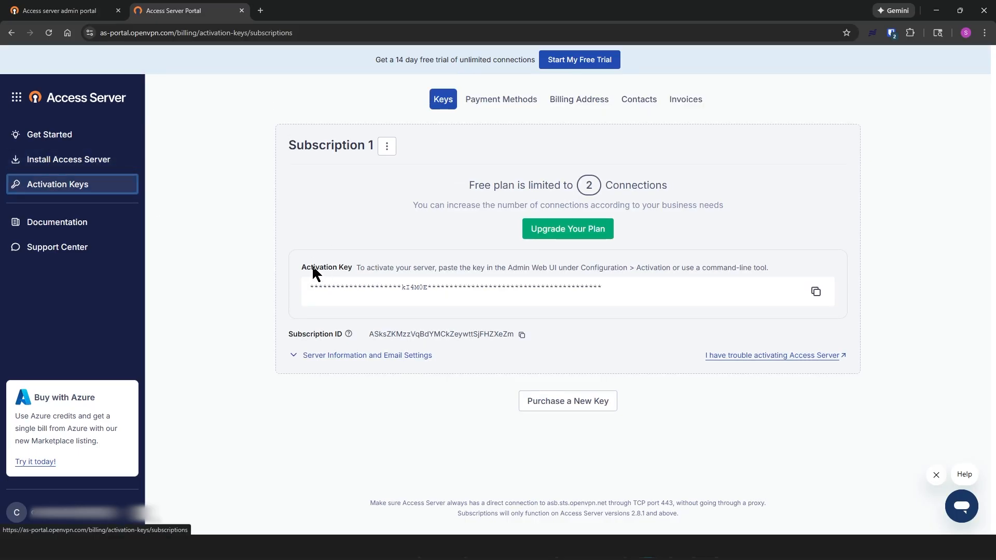
Step: Copy Subscription 1's activation key and paste it into License activation key, then activate
drag(303, 270, 543, 293)
click(755, 289)
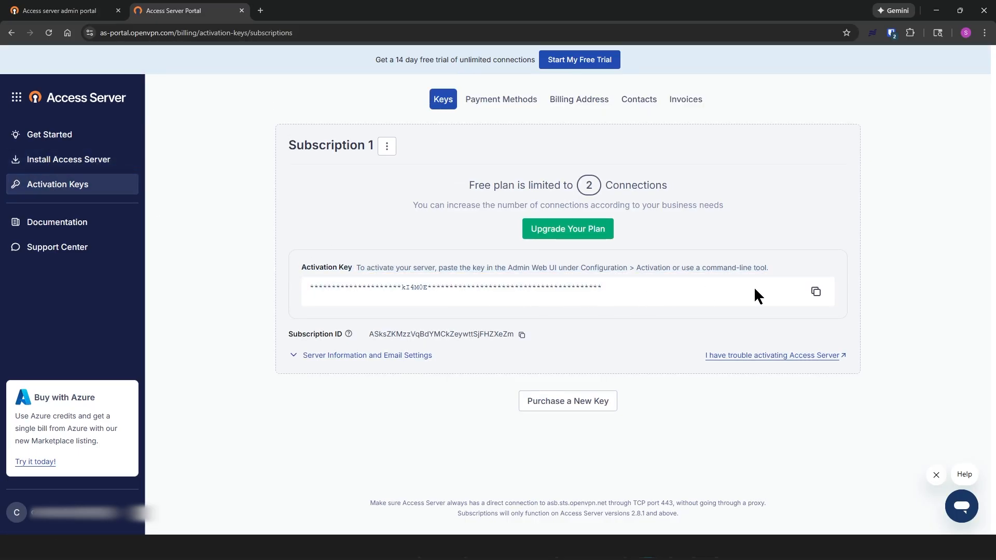
click(815, 291)
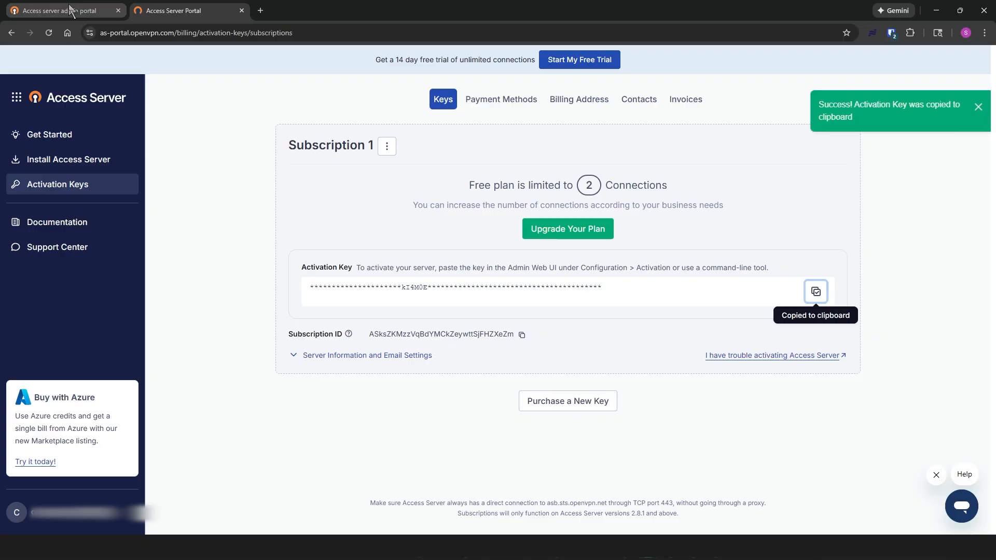
click(62, 9)
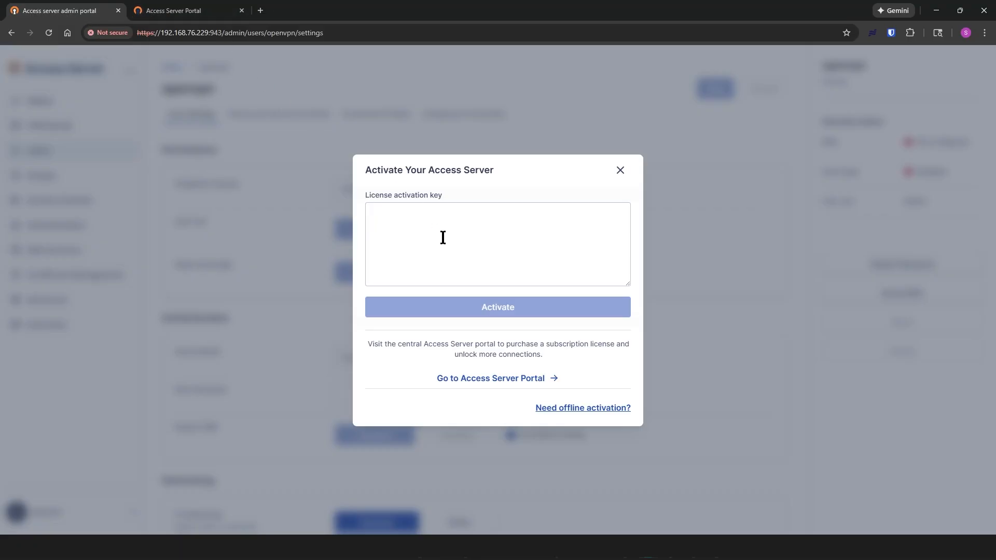
click(432, 249)
click(408, 224)
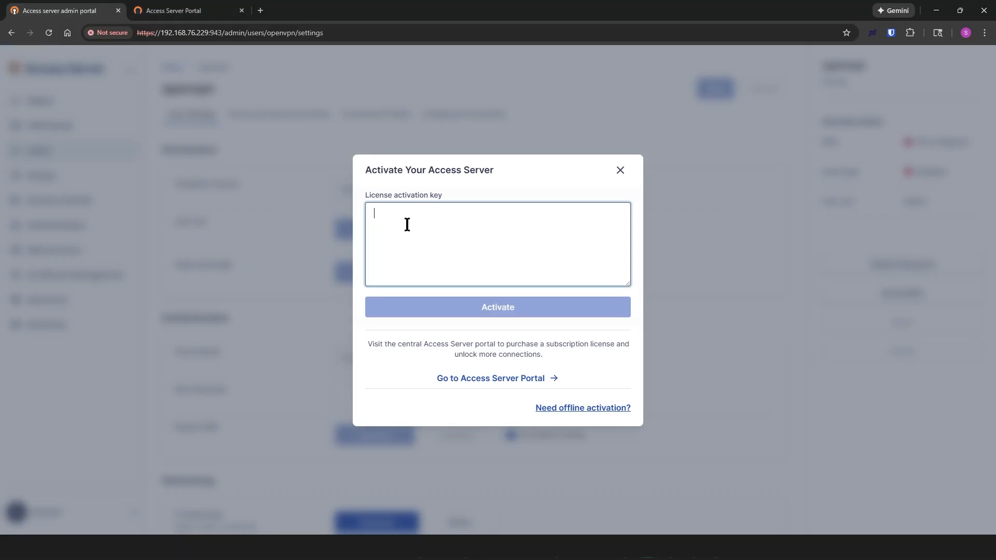
key(ctrl+v)
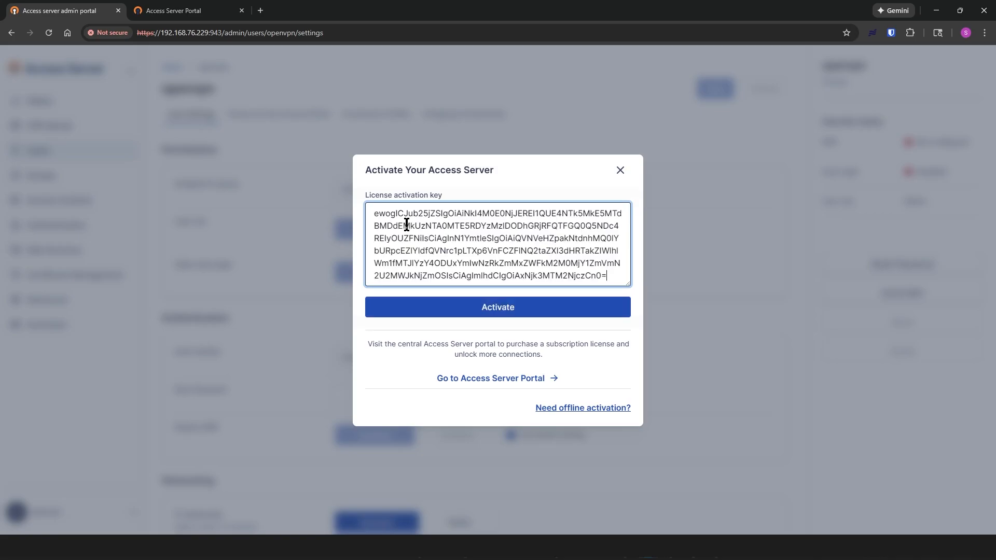
click(499, 310)
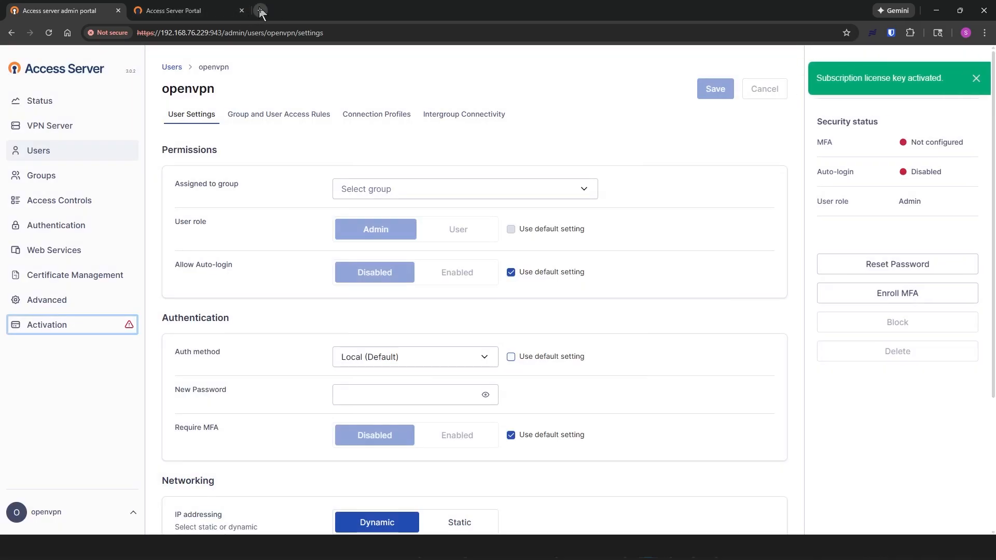
Step: In a new tab, load openvpn.net and open Access Server Documentation from the Resources menu
click(260, 10)
text(openvpn.net)
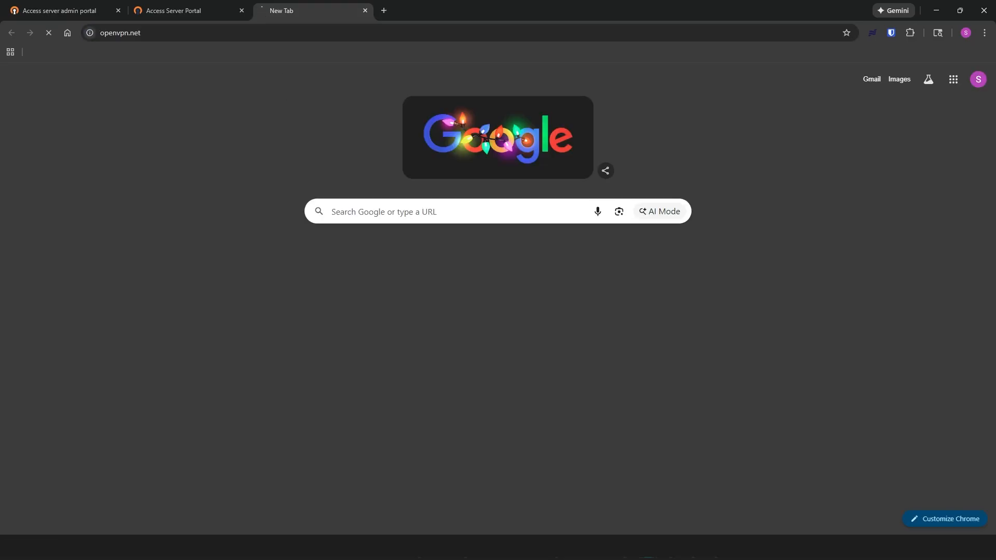
key(Return)
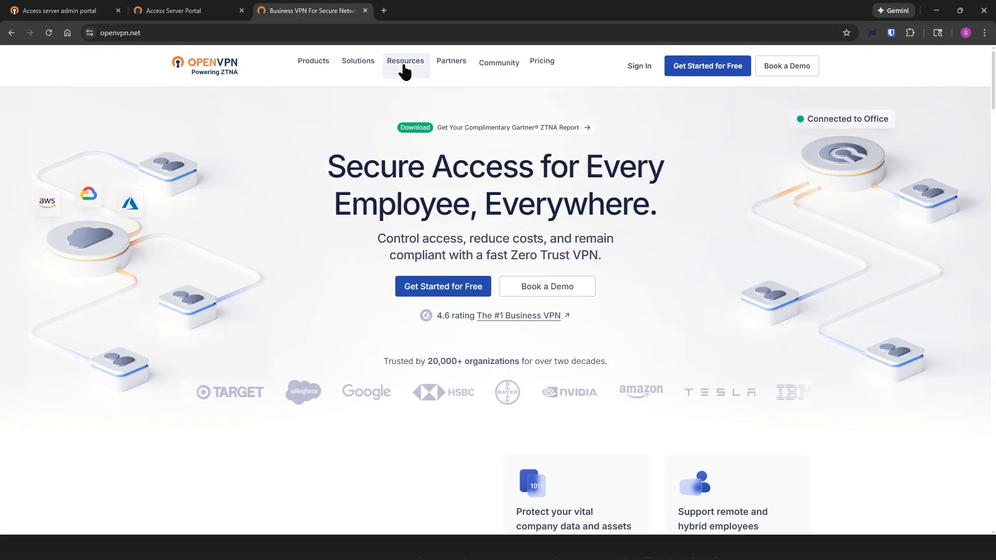
mouse_move(406, 71)
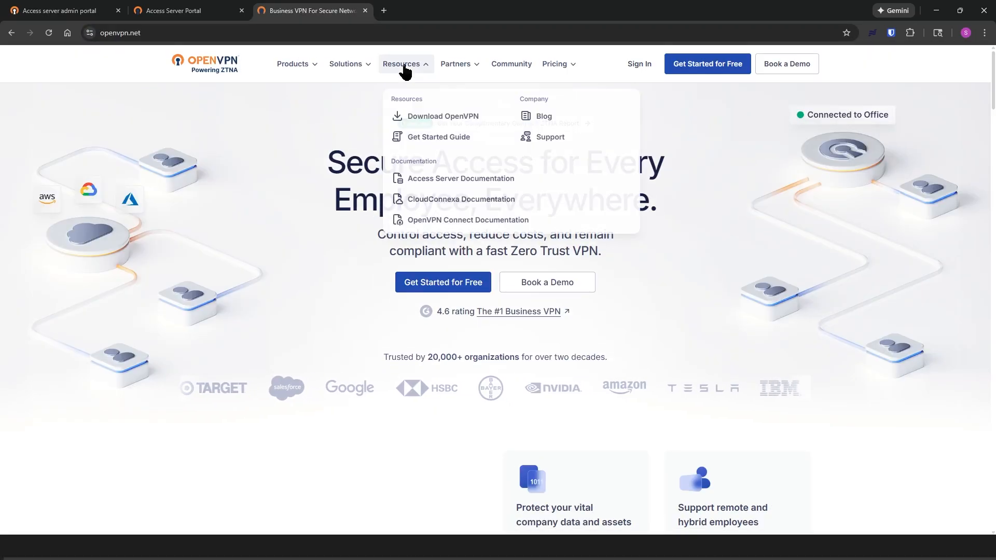
click(421, 179)
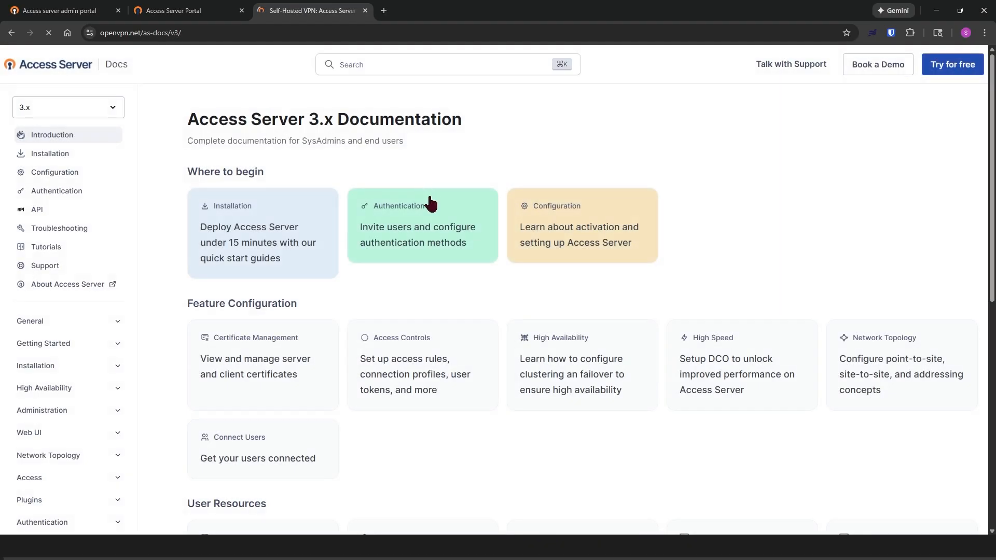